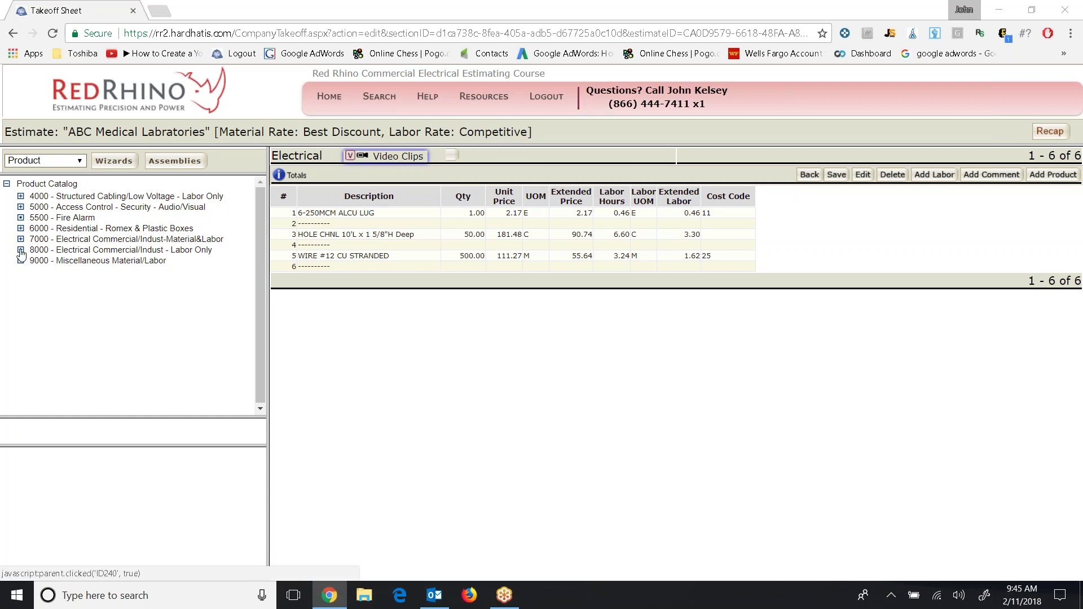
Expand the 8000 - Electrical Commercial/Indust - Labor Only category, list its 11005 panel products, and widen the catalog area.
left_click(21, 250)
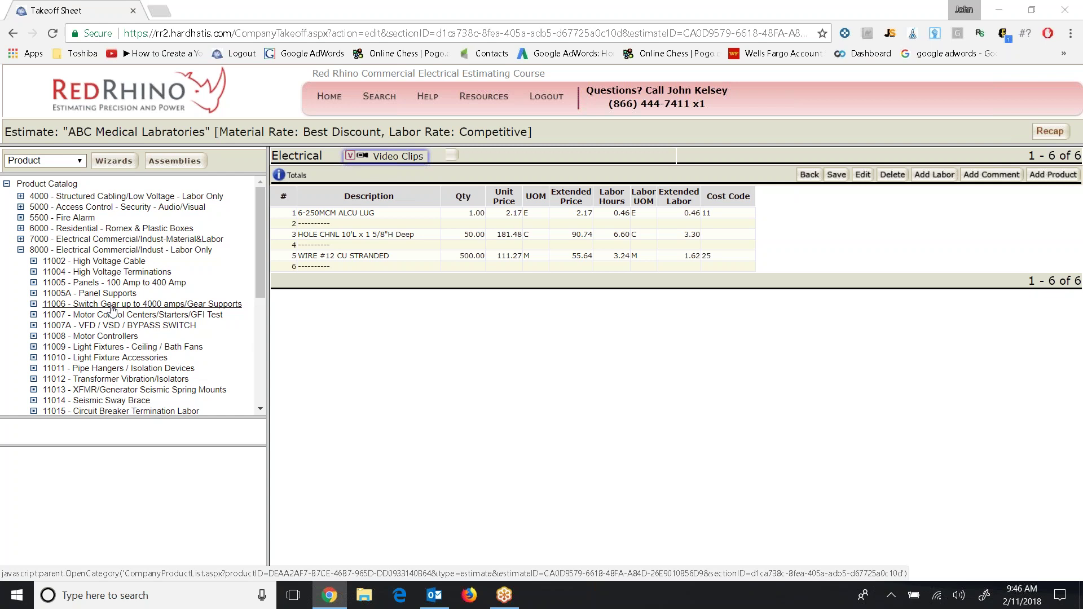
left_click_drag(259, 256, 257, 314)
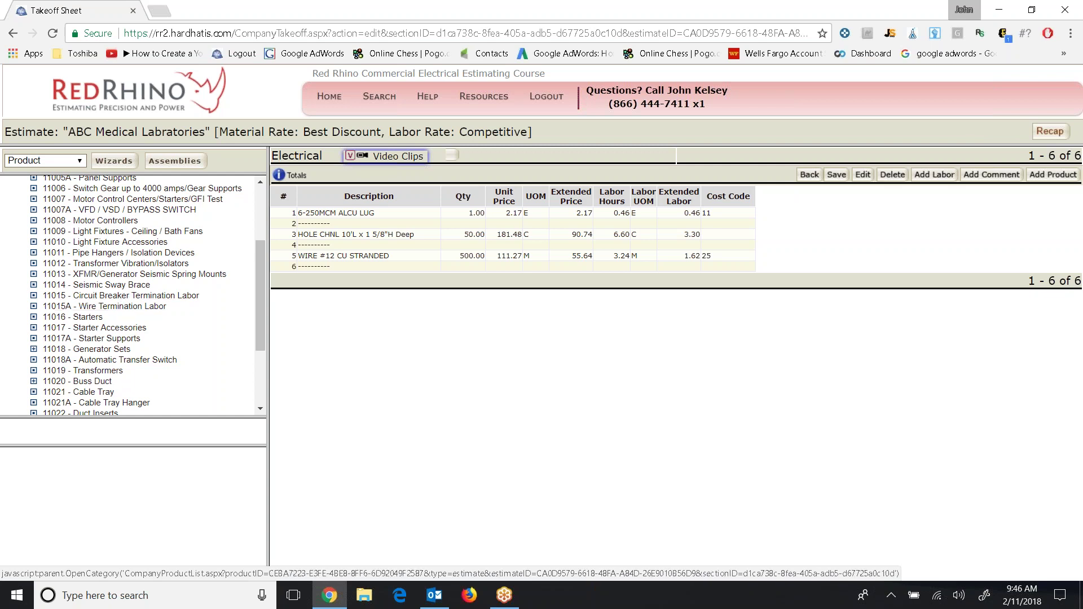
left_click_drag(261, 292, 249, 347)
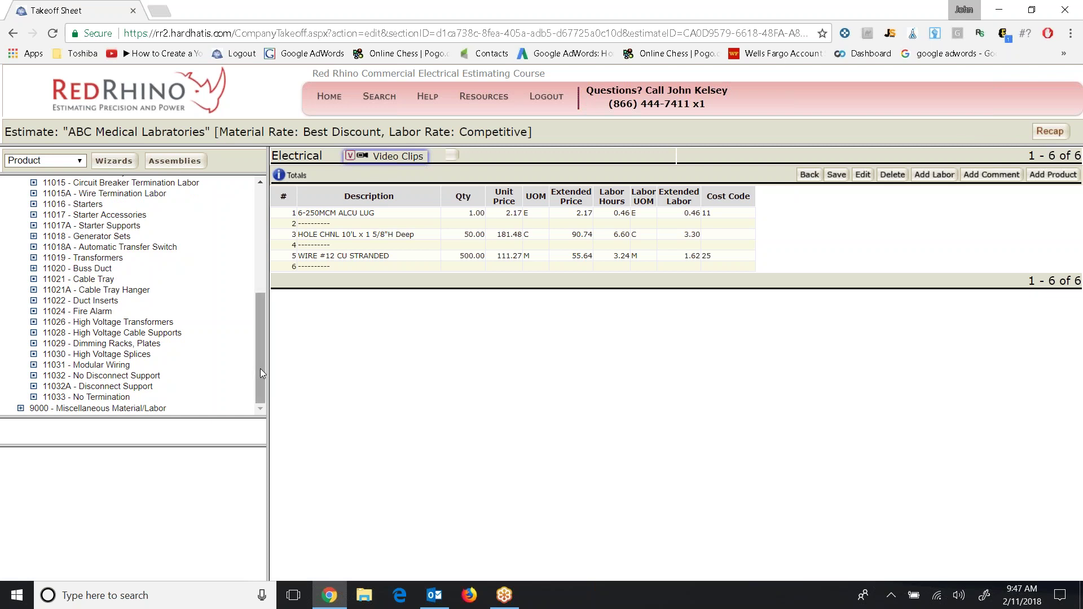
left_click_drag(260, 368, 251, 241)
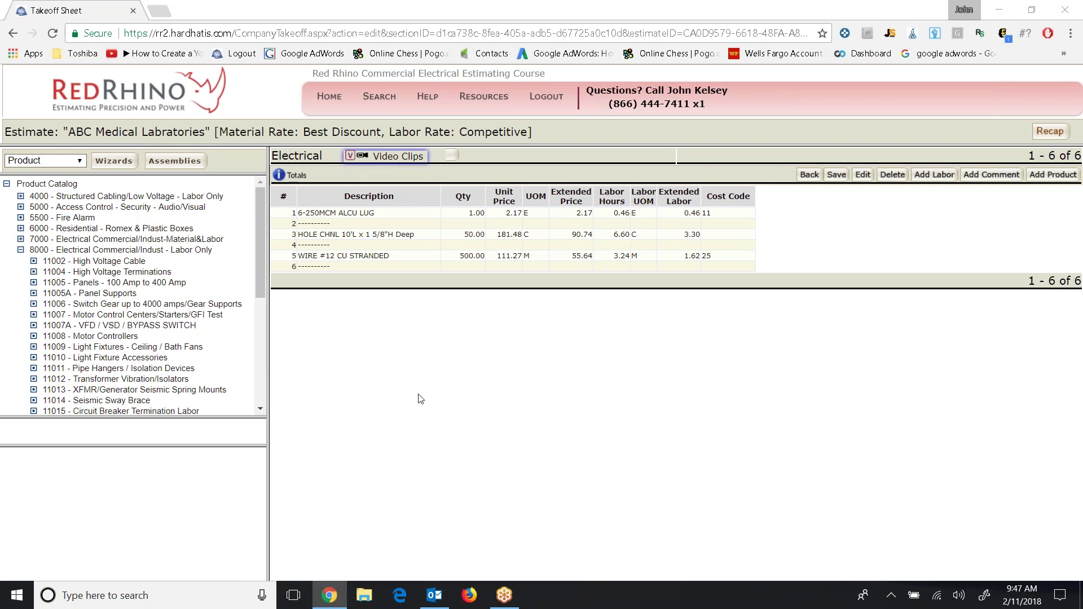
left_click(97, 284)
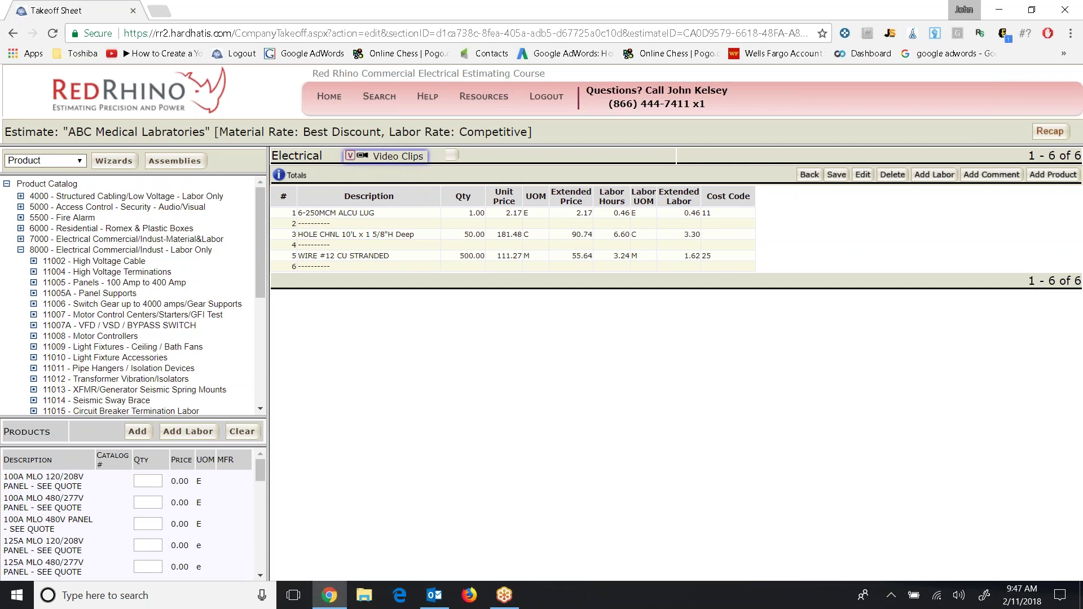
left_click_drag(269, 293, 488, 322)
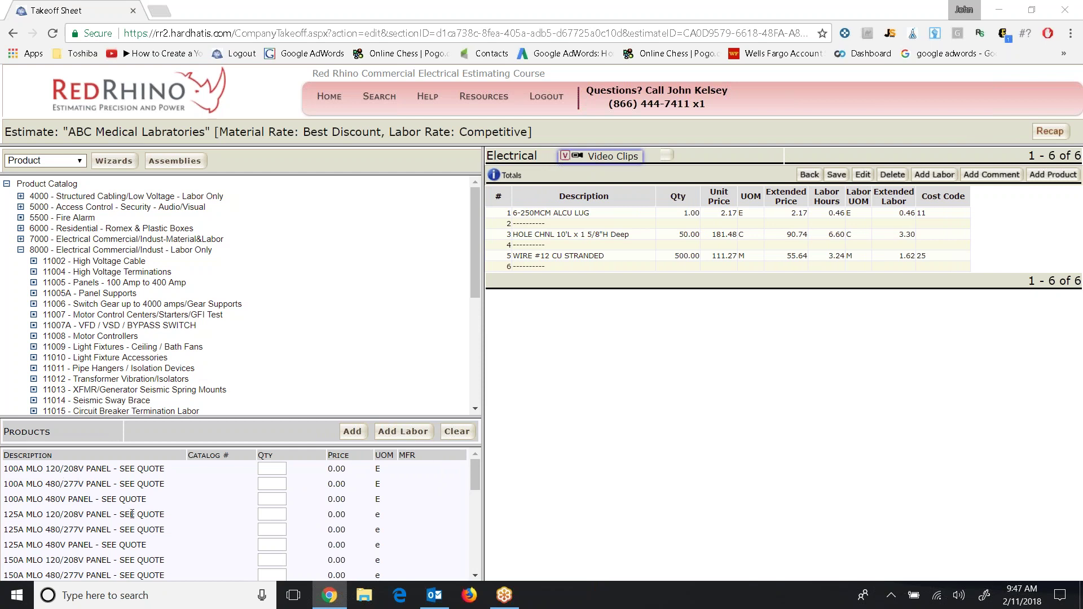
Add one 225A MLO 120/208V PANEL - SEE QUOTE to the Electrical takeoff and save it.
scroll(132, 512, "down", 1)
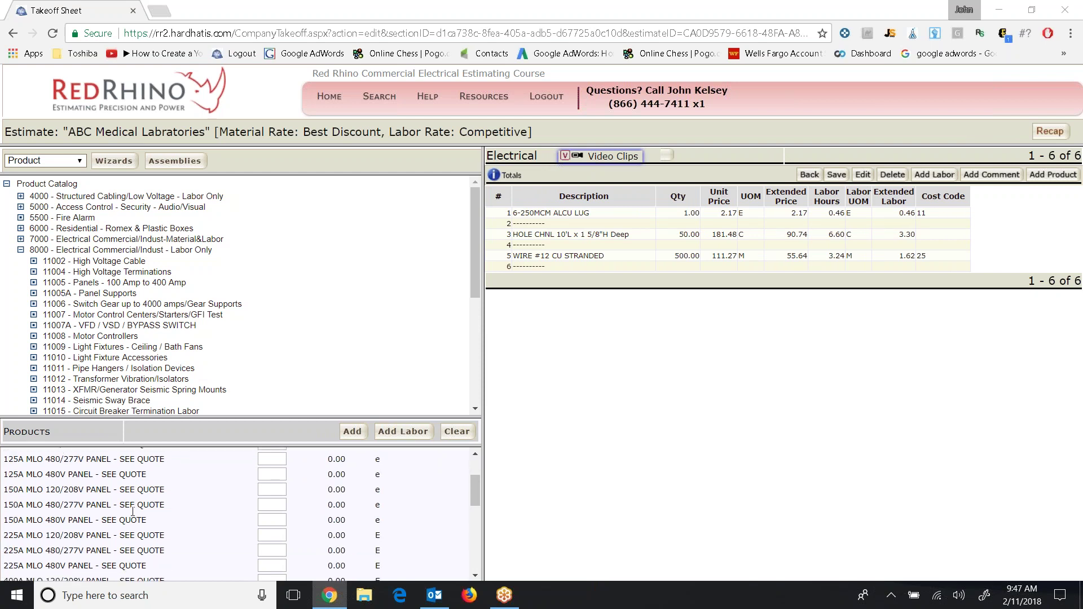
scroll(133, 511, "down", 3)
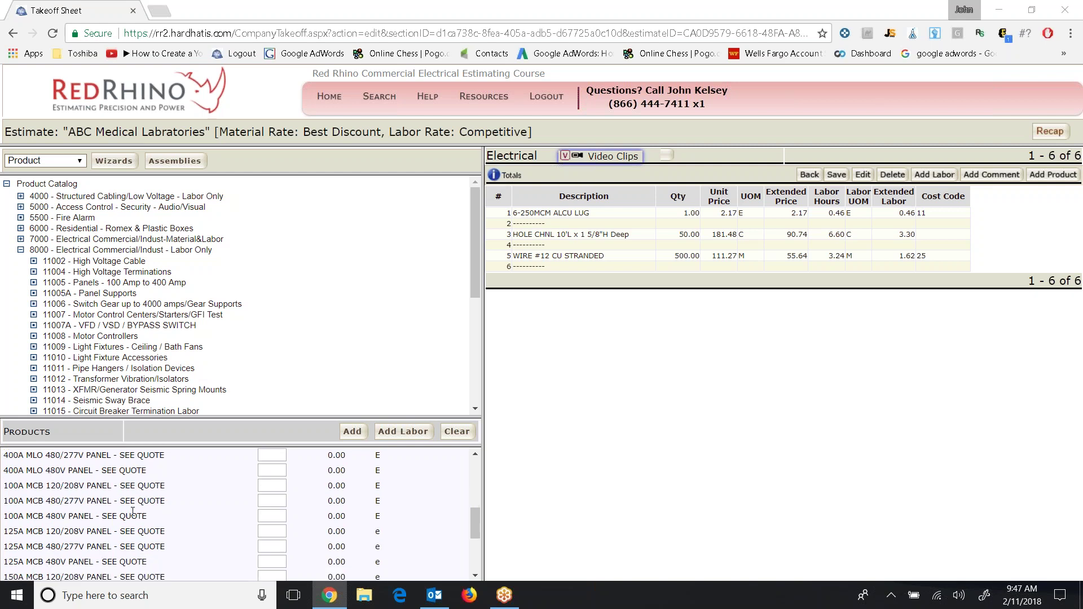
scroll(133, 512, "down", 1)
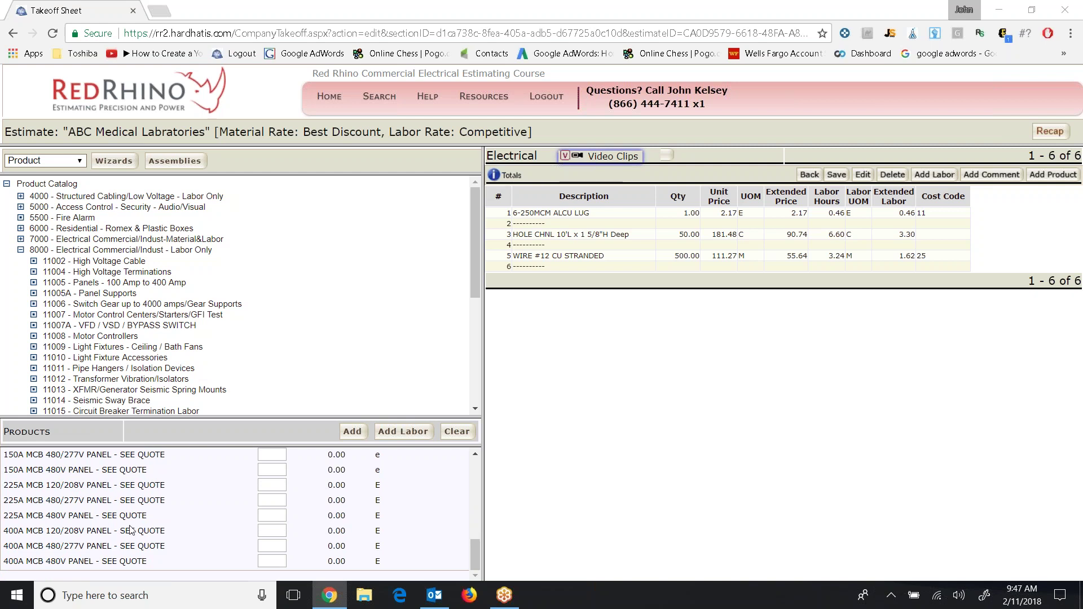
scroll(130, 529, "up", 6)
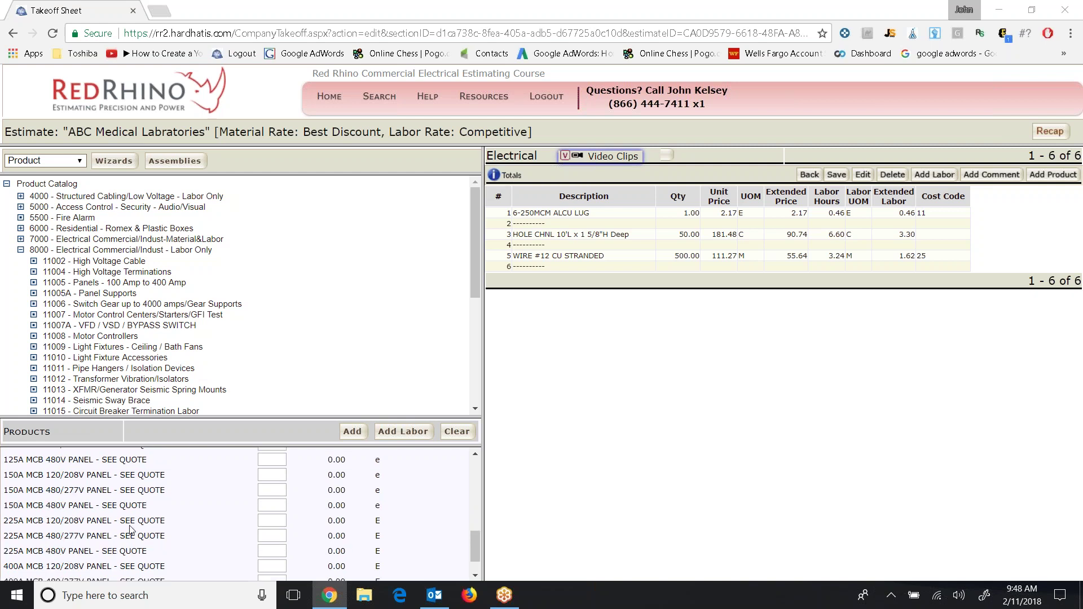
scroll(130, 529, "up", 3)
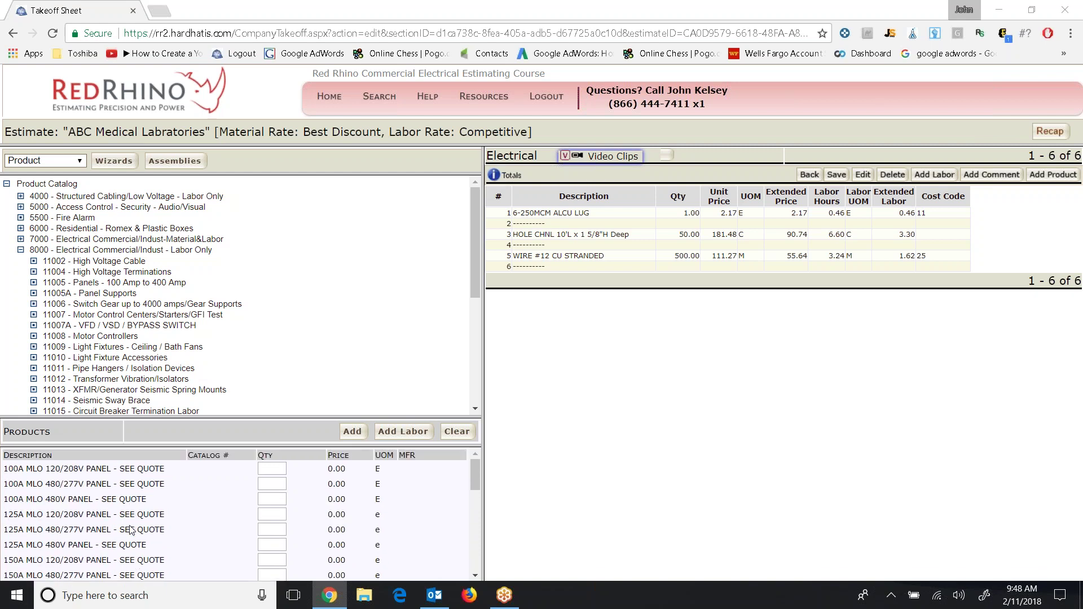
scroll(129, 529, "down", 3)
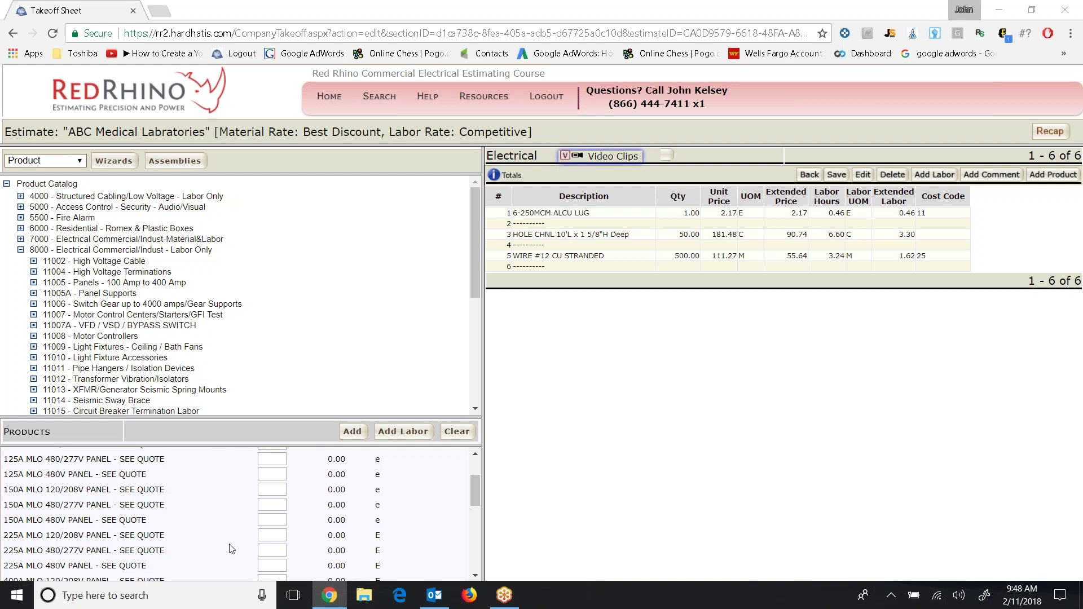
left_click(262, 538)
type("1")
left_click(350, 431)
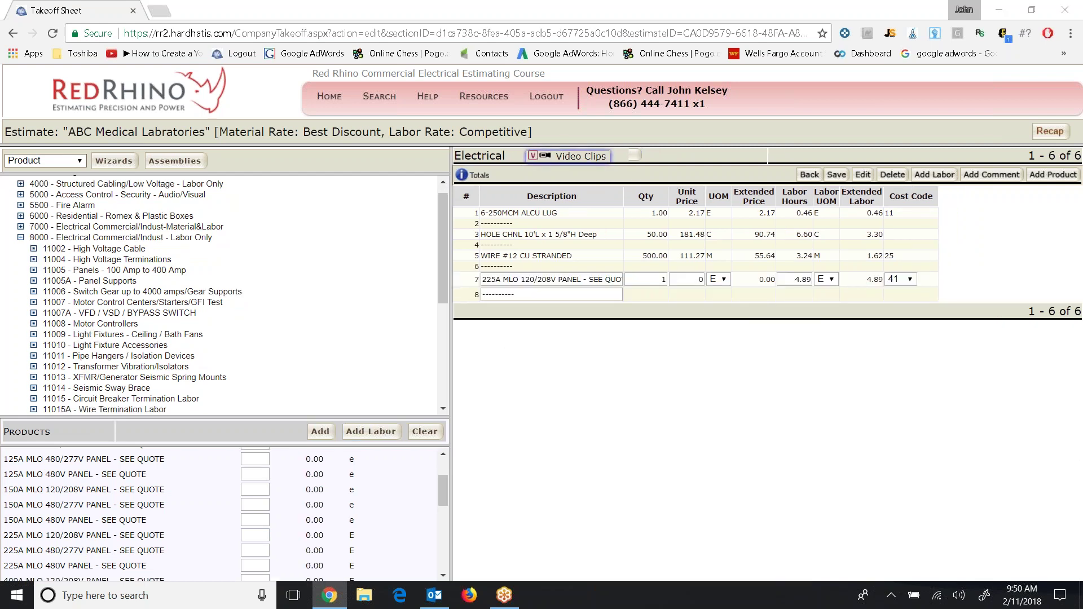
left_click(837, 175)
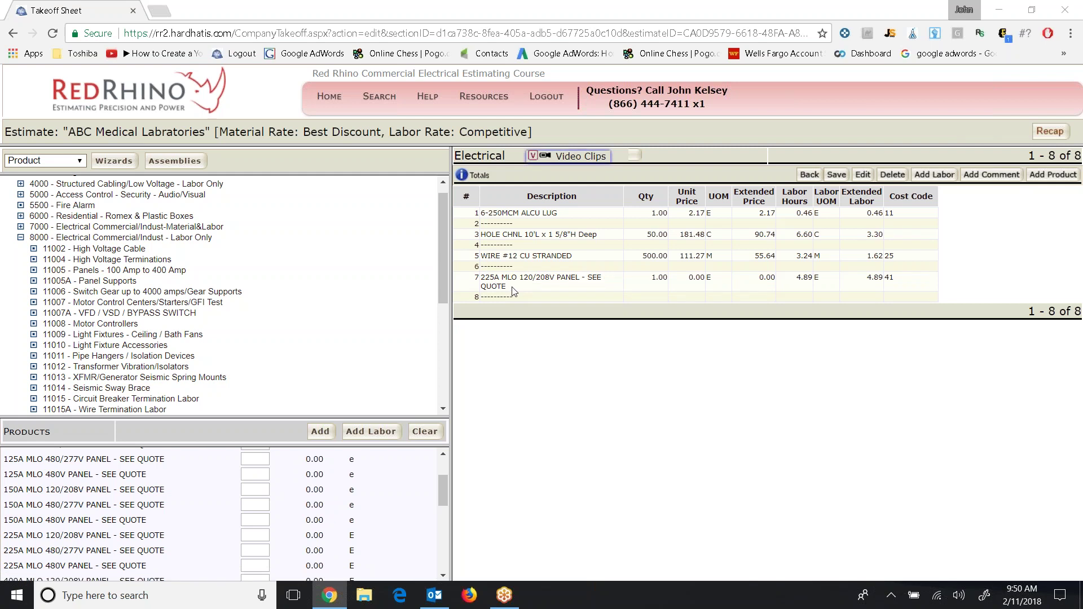
left_click_drag(507, 287, 593, 289)
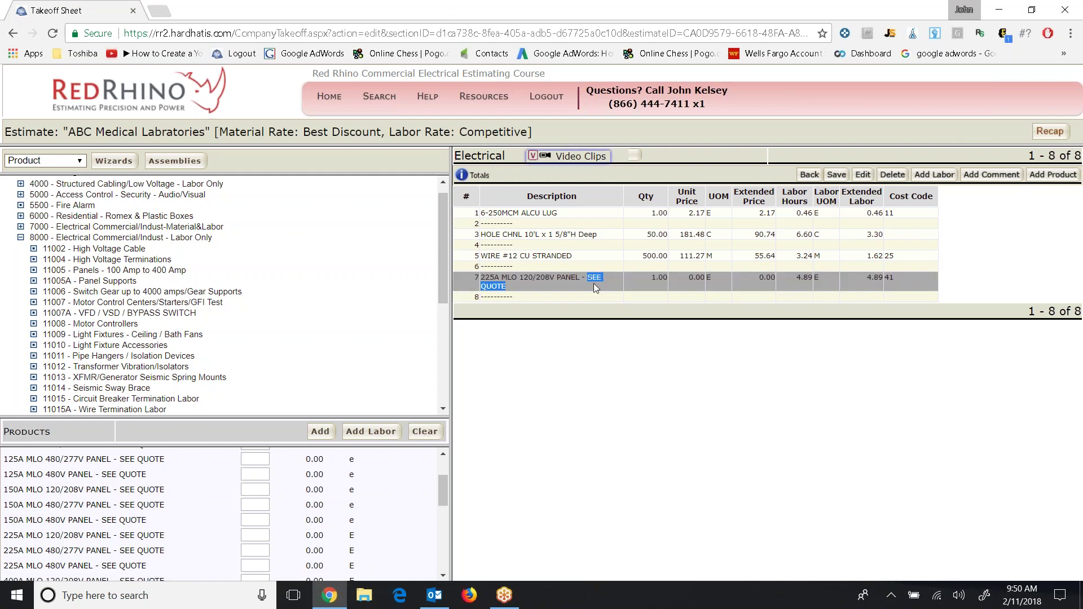
left_click(836, 176)
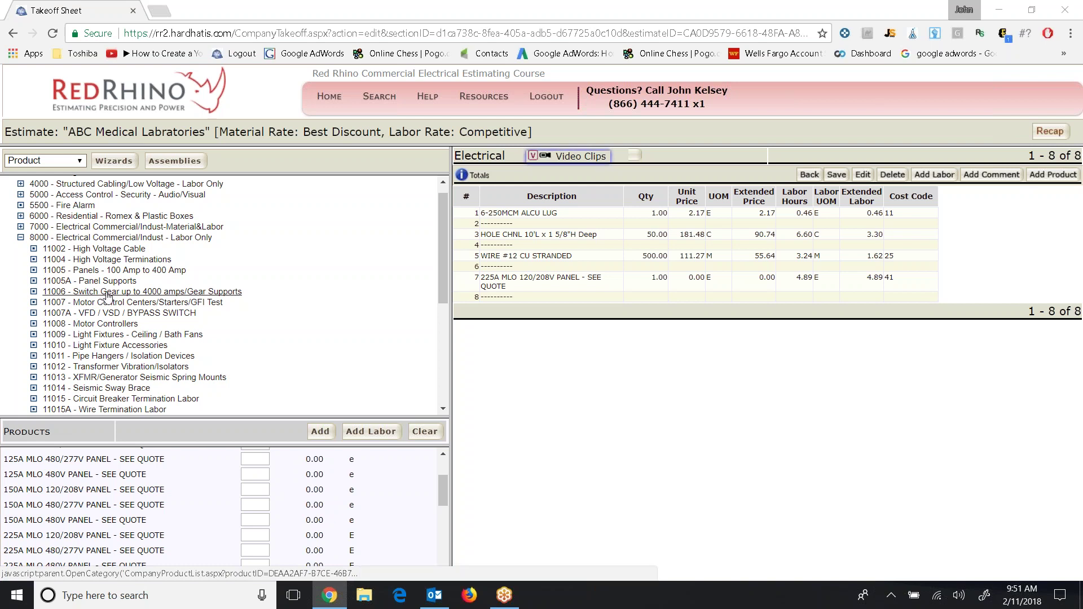
List the 11006 switch gear products and set the quantity of 1200A UG PULL SECTION - SEE QUOTE to 1.
left_click(182, 293)
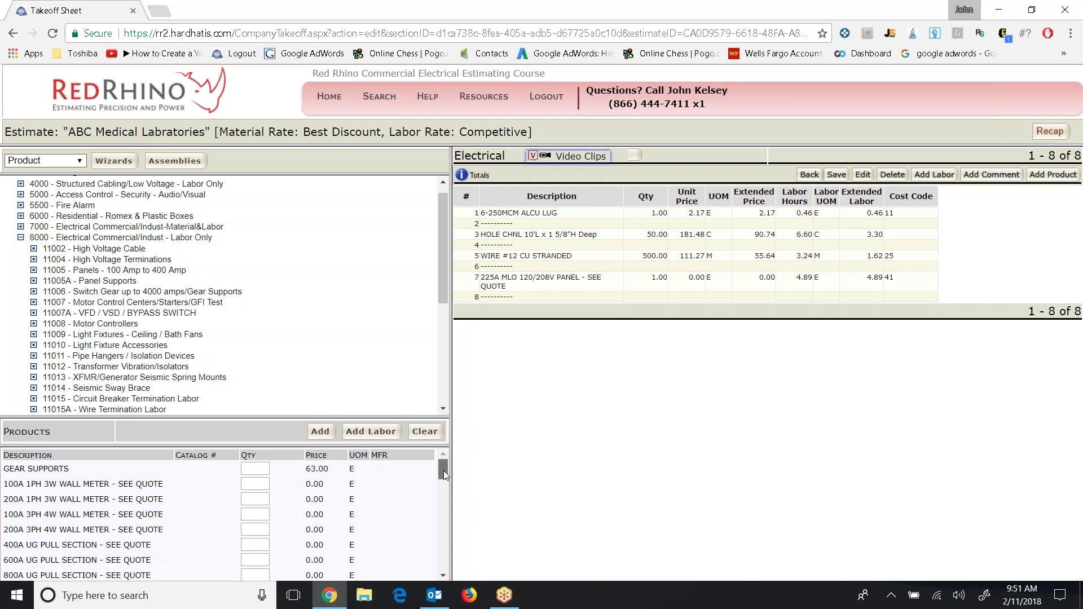
left_click_drag(444, 470, 444, 484)
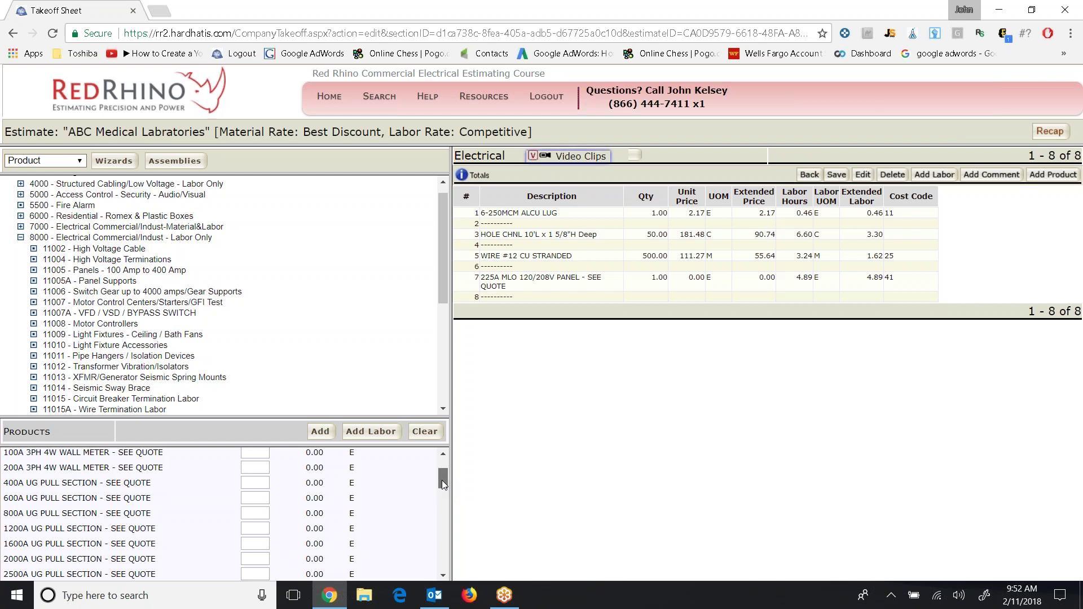
left_click_drag(442, 481, 445, 487)
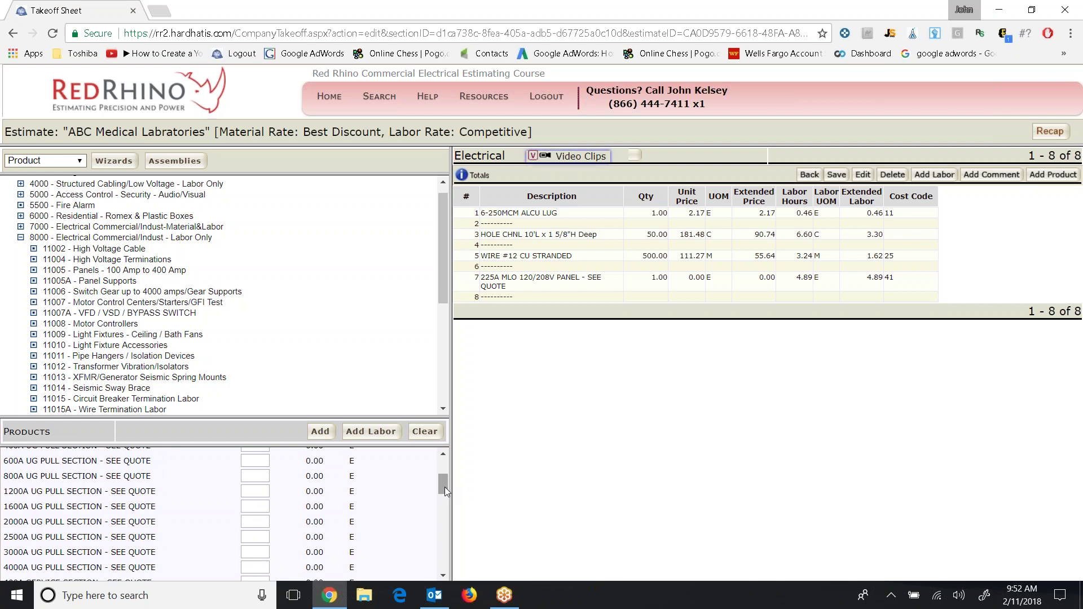
left_click(257, 491)
type("1")
Set the 1200A SERVICE SECTION and 1200A DIST. SECTION quantities to 1, and add all entered gear sections to the saved takeoff.
left_click_drag(445, 488, 442, 507)
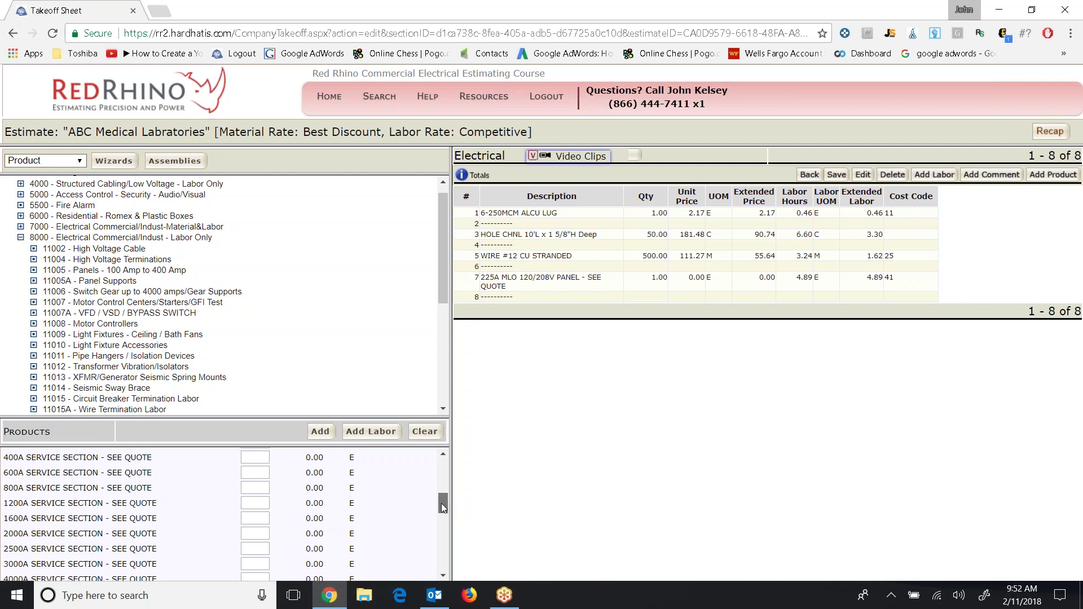
left_click(262, 506)
type("1")
left_click_drag(441, 503, 437, 531)
left_click(251, 495)
type("1")
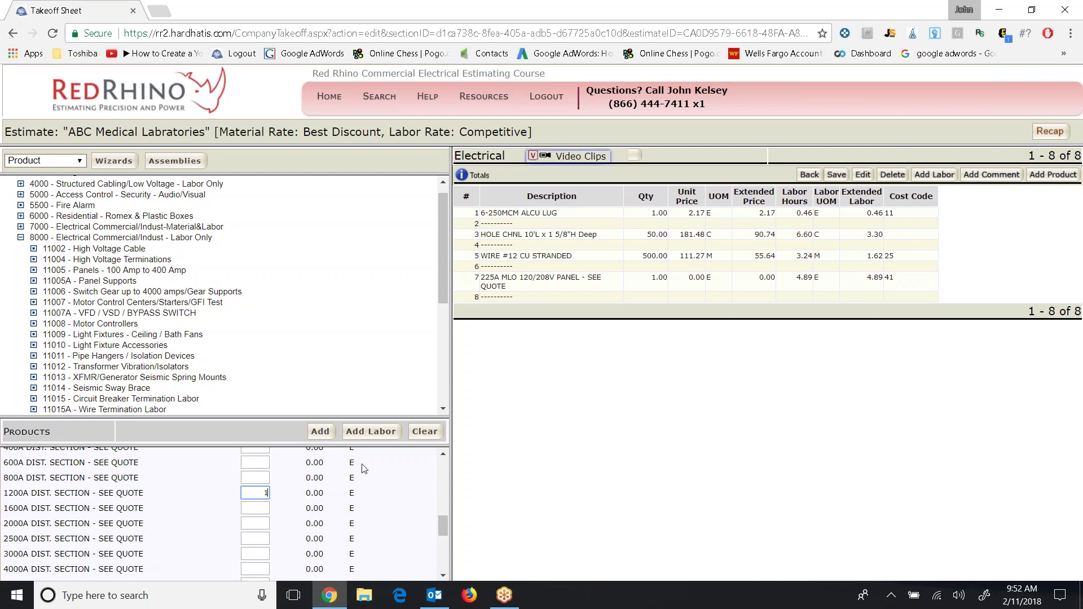
left_click(326, 433)
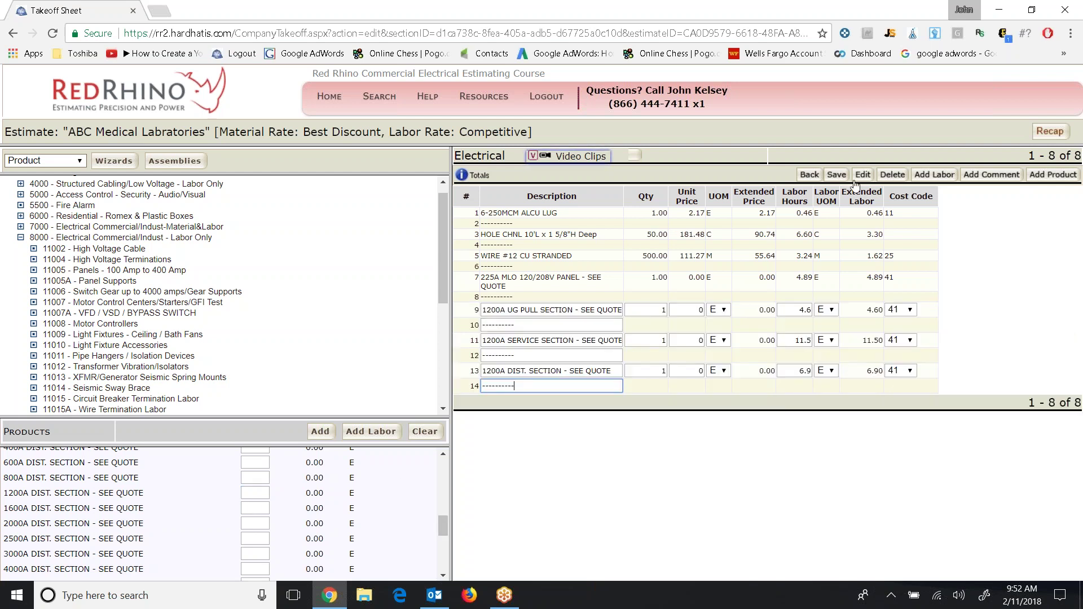
left_click(836, 176)
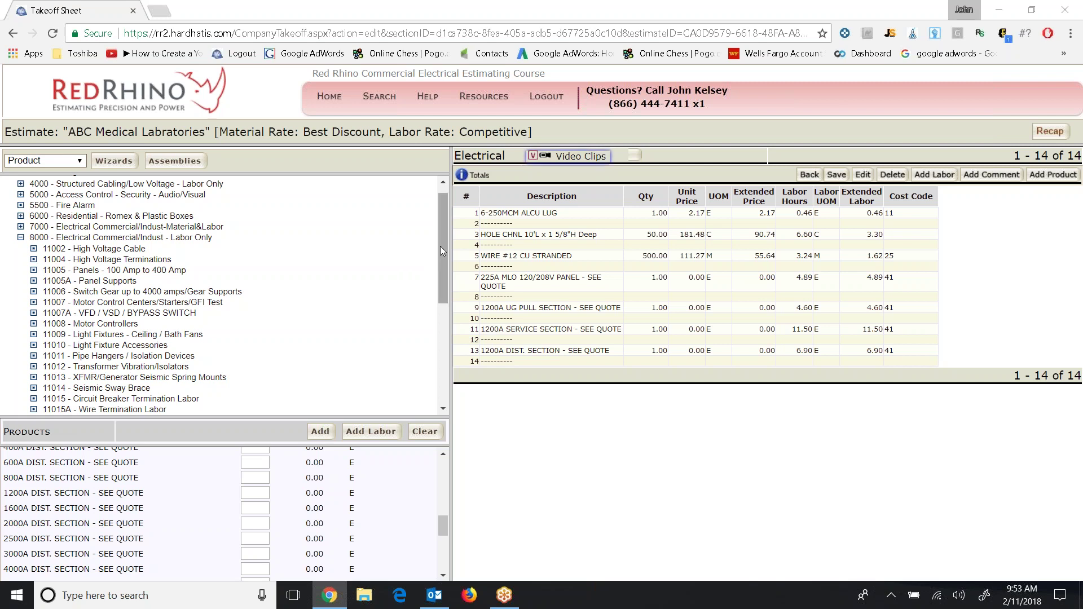
List the 11015 - Circuit Breaker Termination Labor products and widen the catalog area to fit their full descriptions.
left_click_drag(441, 251, 435, 325)
left_click(93, 246)
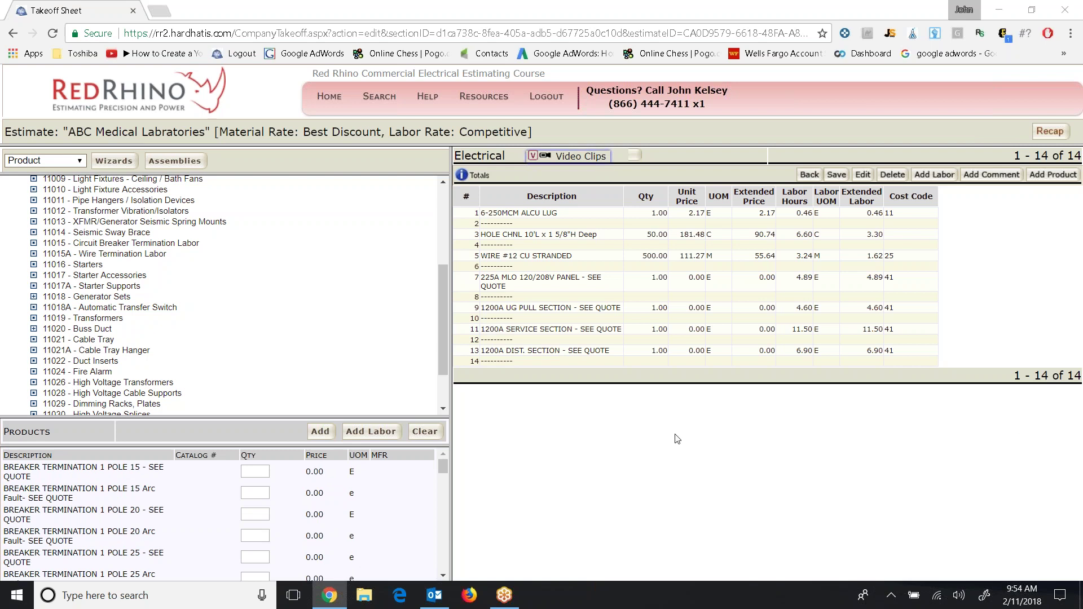
left_click_drag(452, 405, 634, 405)
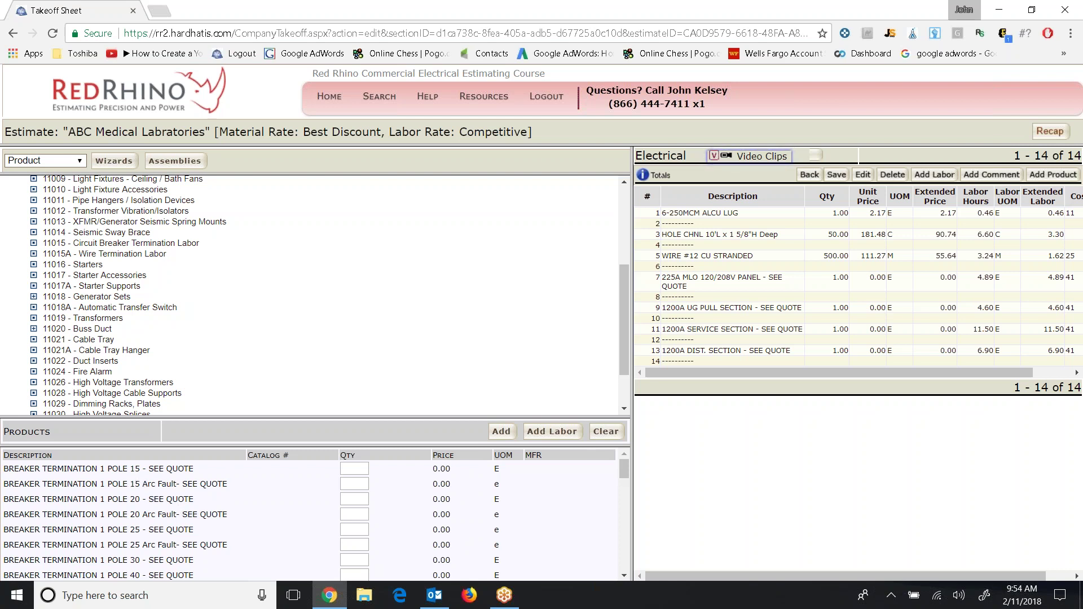
Look through the circuit breaker termination labor products, from the 1 pole 15 to the 3 pole 4000 entries.
scroll(310, 513, "down", 1)
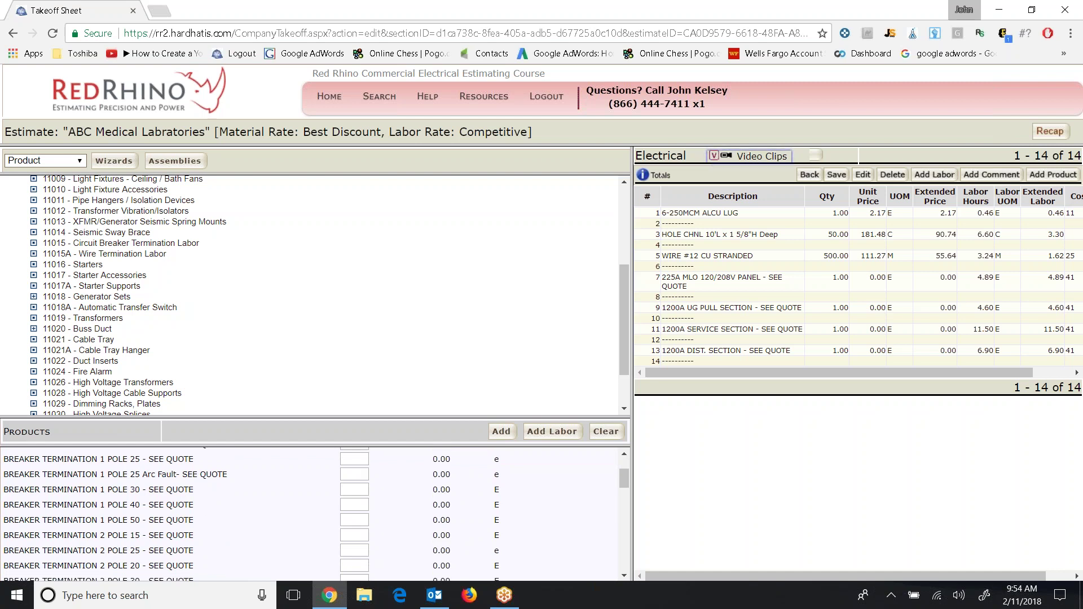
scroll(316, 514, "down", 2)
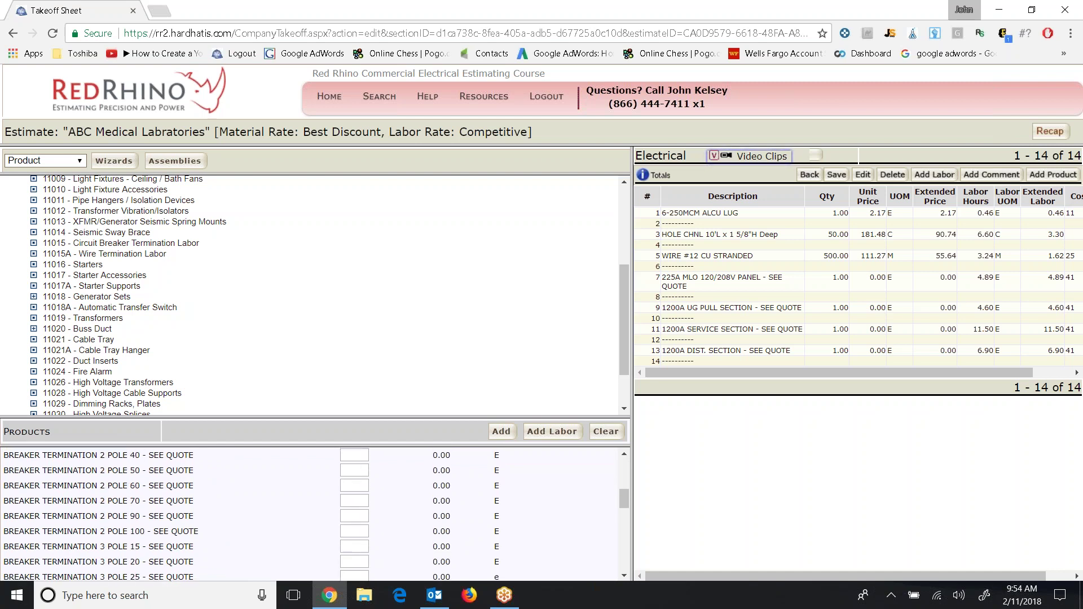
scroll(316, 514, "down", 4)
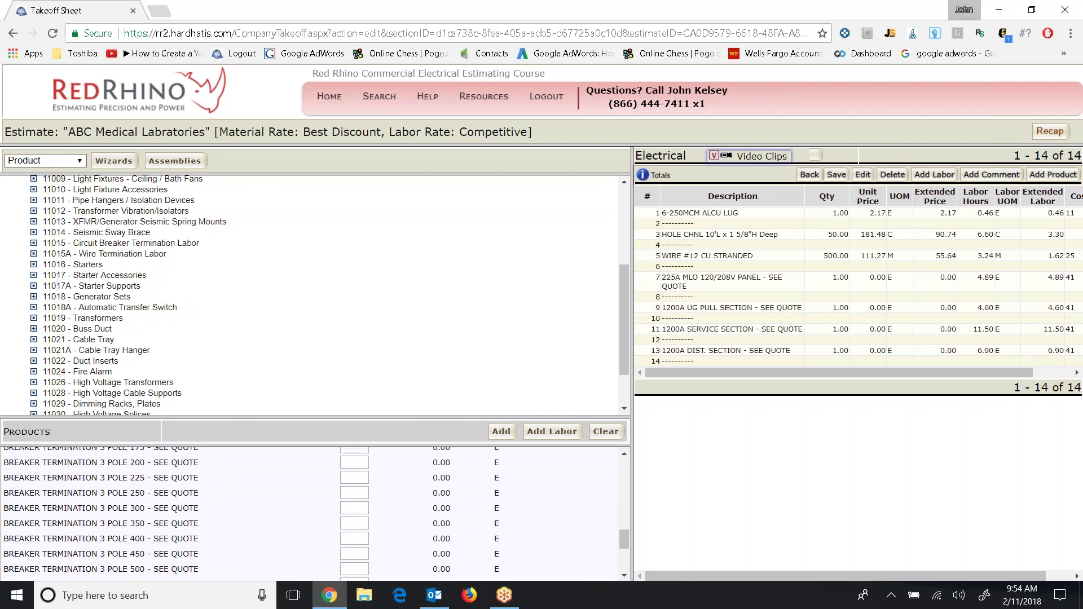
scroll(316, 513, "down", 2)
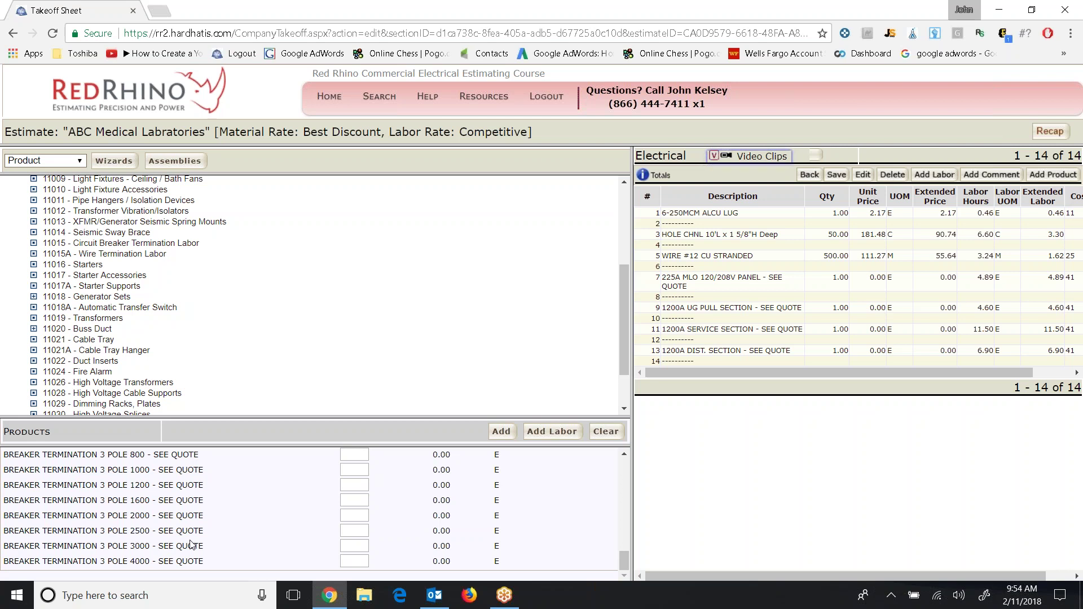
scroll(191, 544, "up", 3)
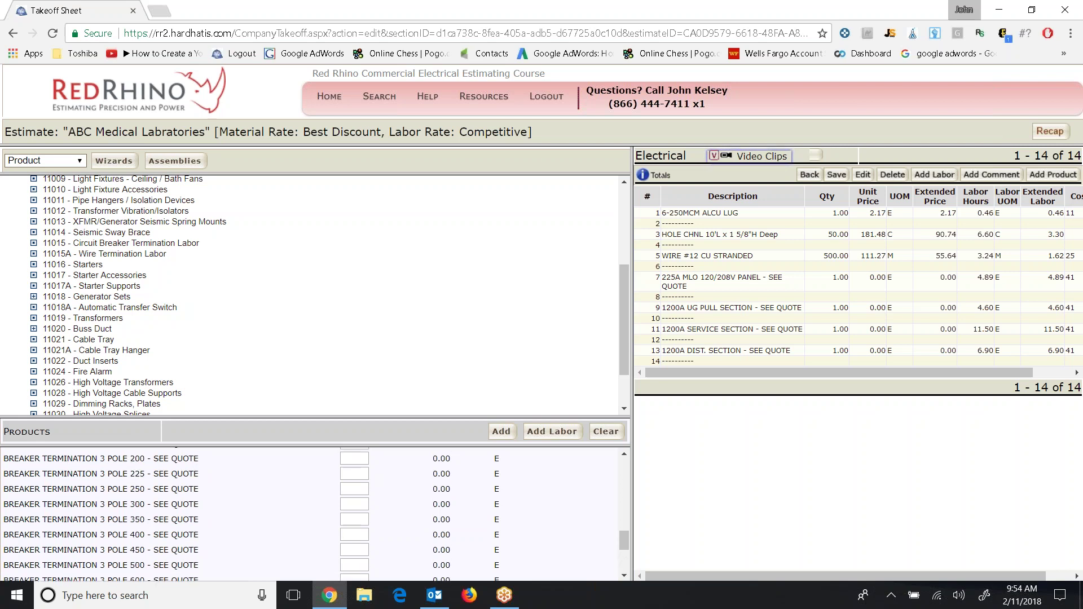
scroll(310, 513, "up", 10)
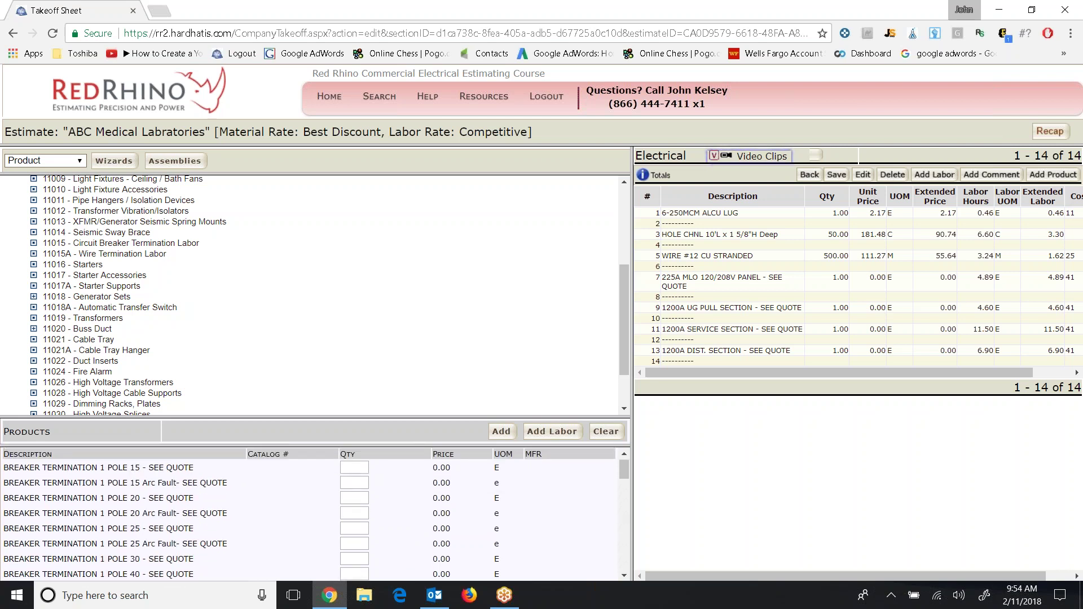
scroll(311, 513, "down", 2)
scroll(310, 514, "up", 2)
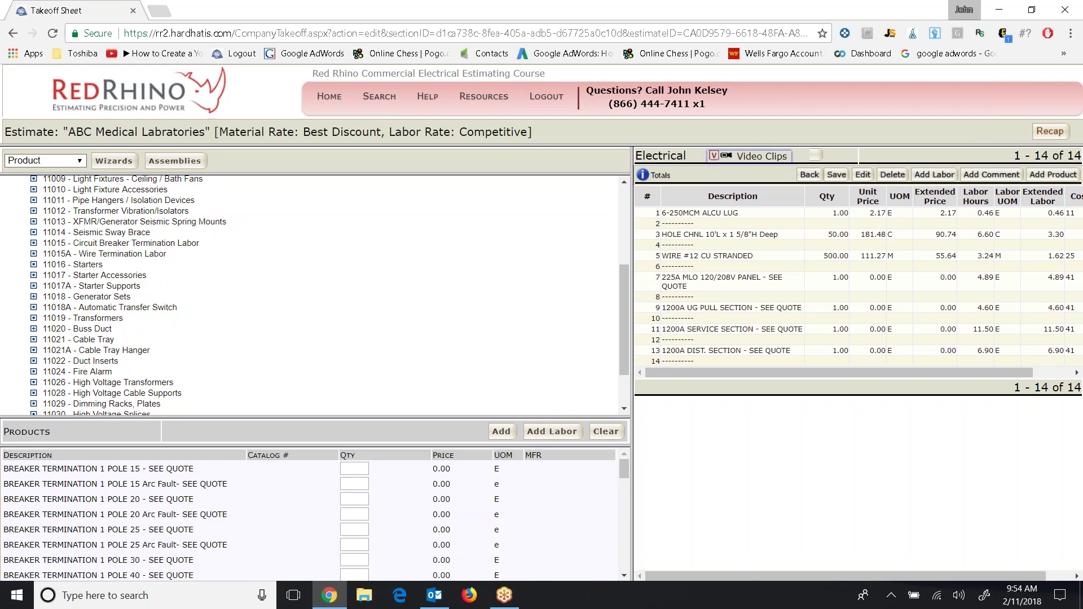
Set the quantity of BREAKER TERMINATION 1 POLE 20 to 10 and of BREAKER TERMINATION 2 POLE 30 to 2.
left_click(366, 499)
scroll(310, 513, "down", 3)
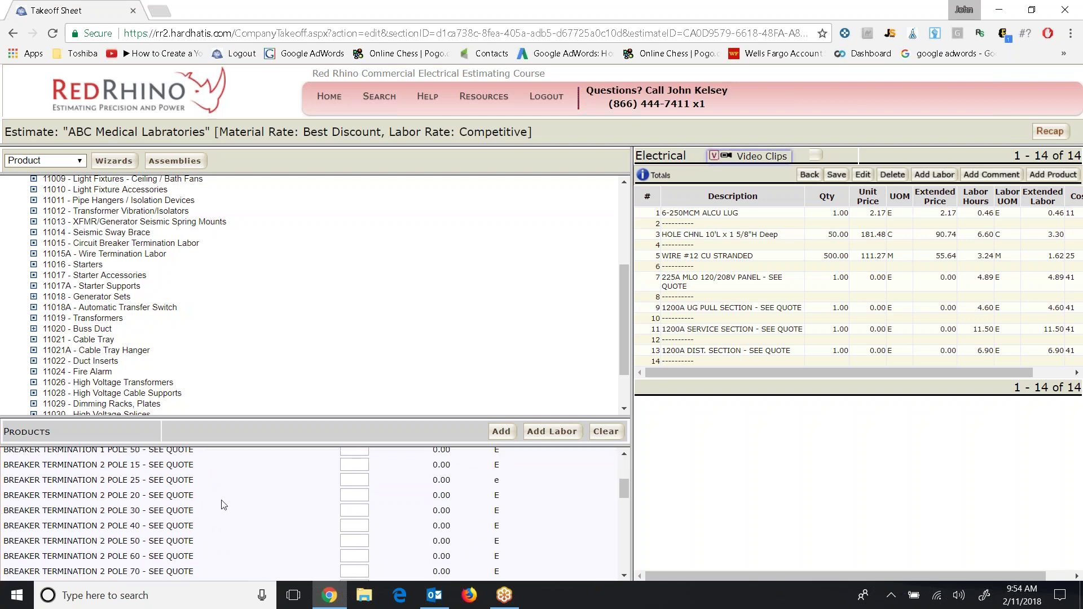
left_click(354, 511)
Set the BREAKER TERMINATION 3 POLE 100 and 3 POLE 250 quantities to 1, and add all entered breaker terminations to the saved takeoff.
scroll(277, 525, "down", 5)
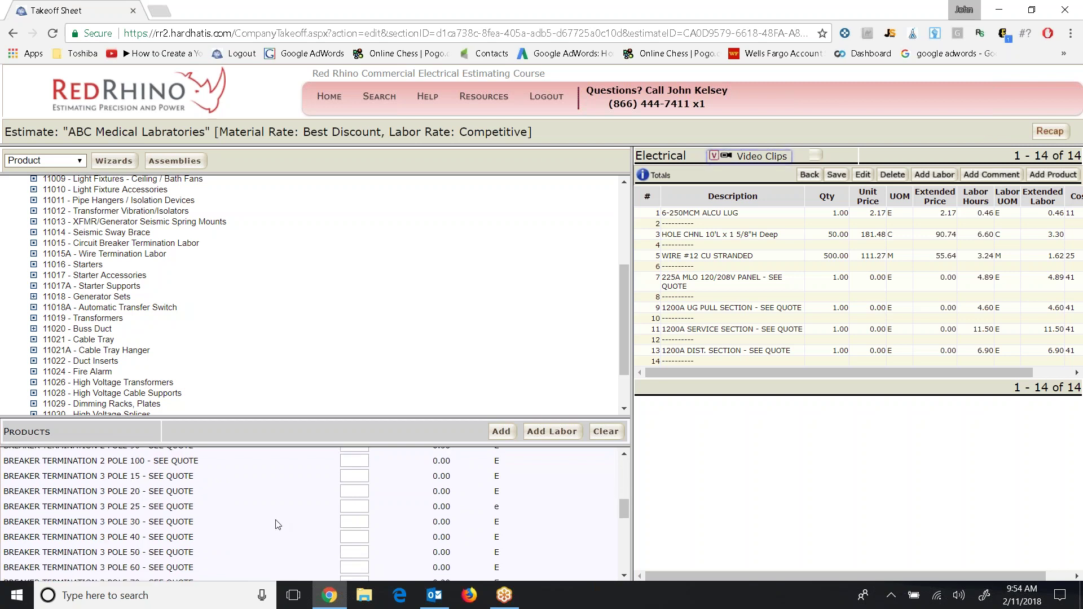
scroll(277, 524, "down", 2)
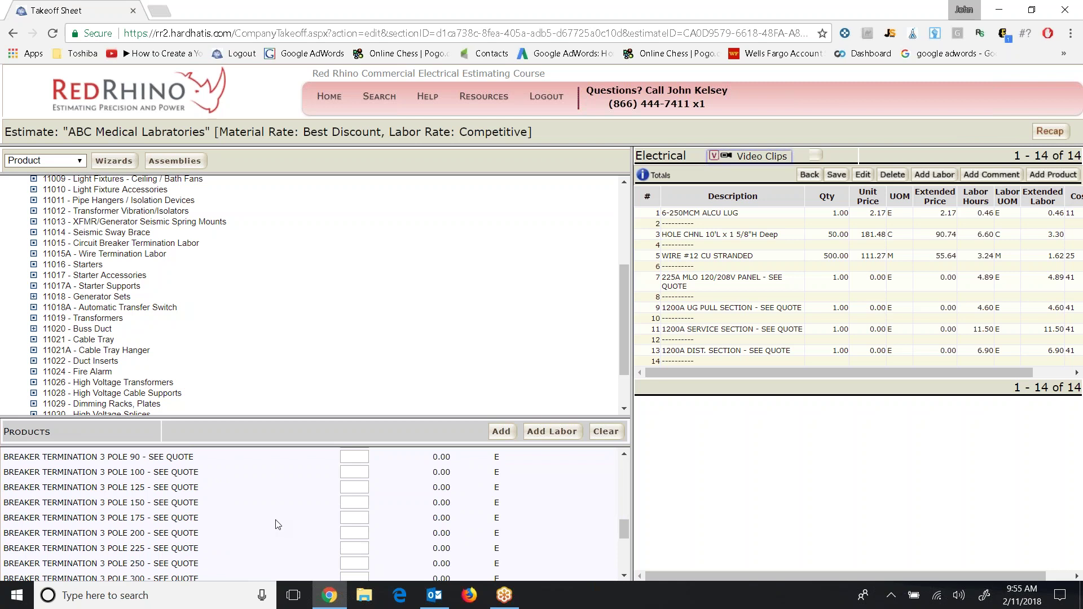
left_click(365, 472)
type("1")
left_click(361, 563)
type("1")
left_click(501, 431)
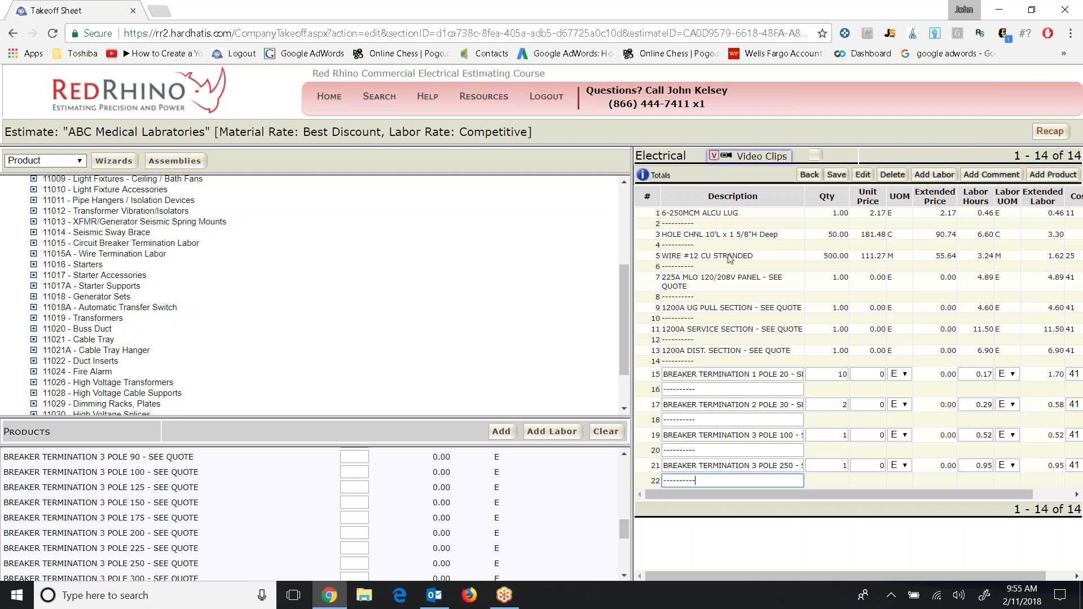
left_click(836, 176)
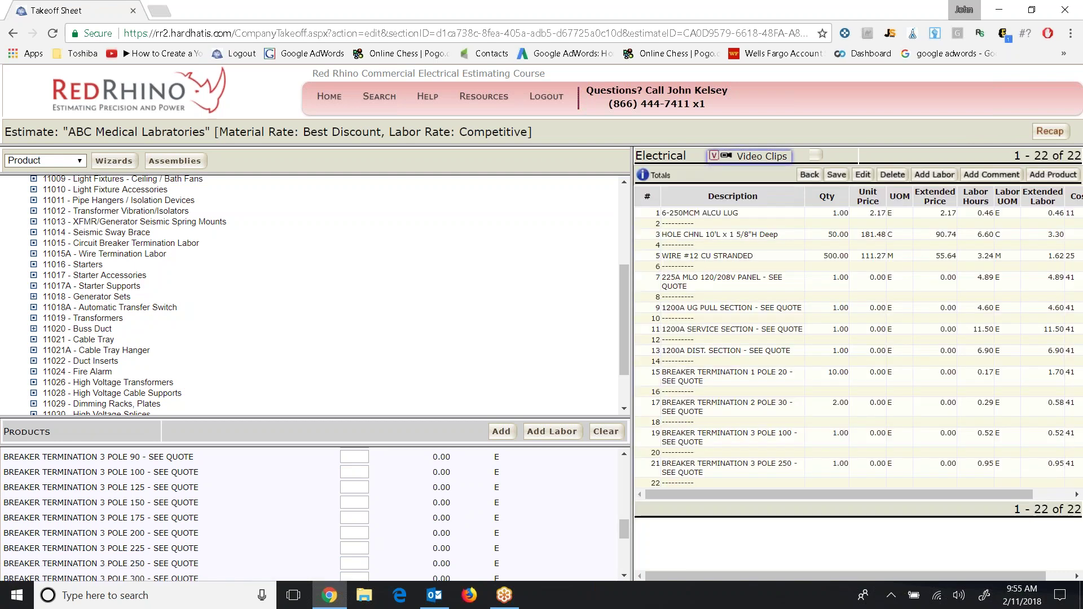
Widen the takeoff area to show all columns, go over the added breaker termination rows, and save the takeoff again.
left_click_drag(636, 250, 267, 257)
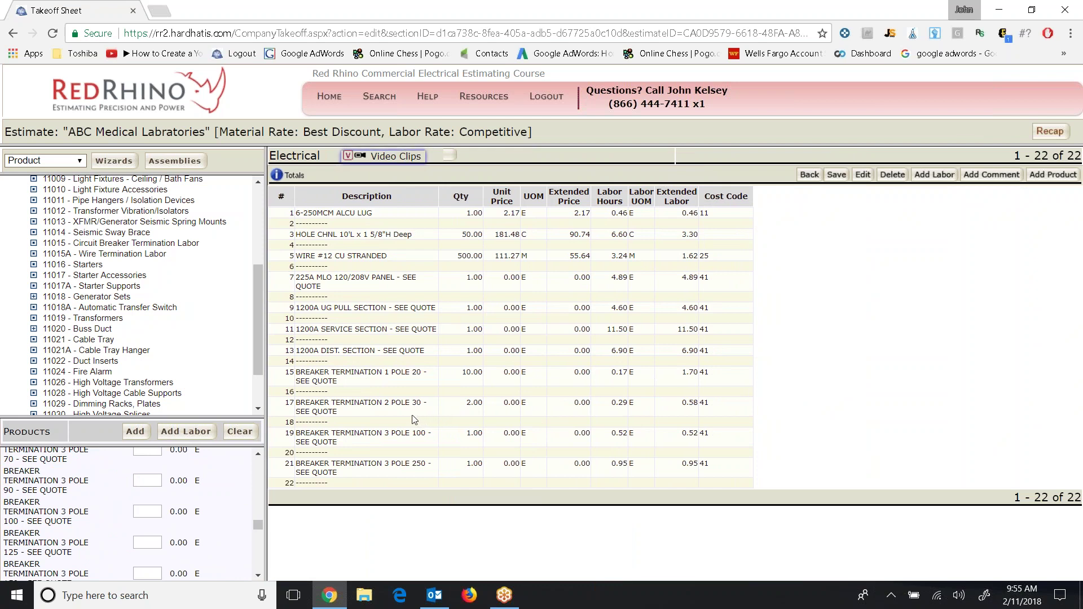
left_click(369, 380)
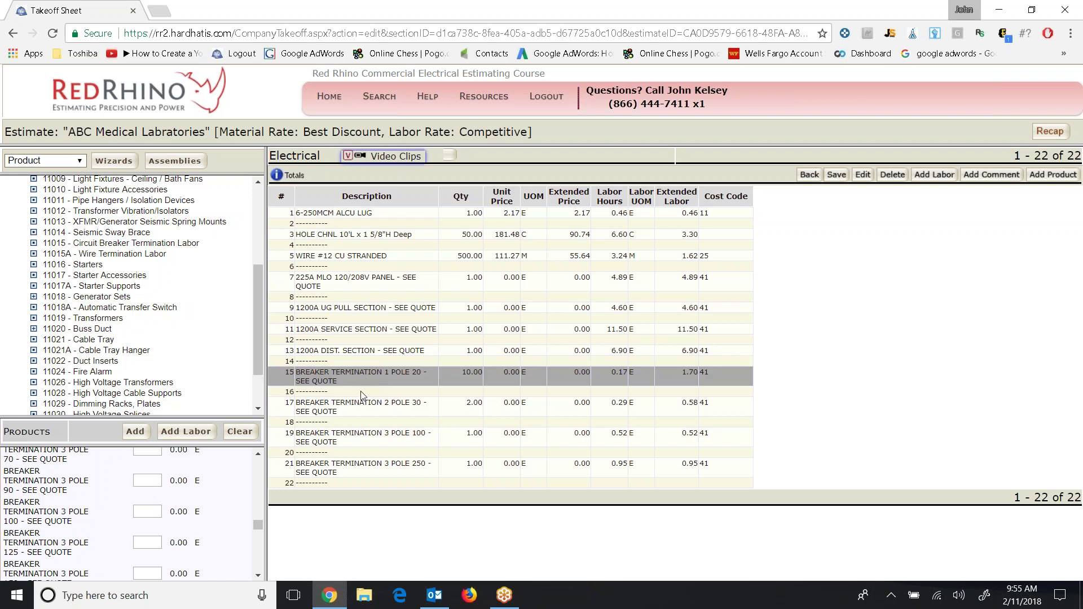
left_click(364, 406)
left_click(353, 438)
left_click(351, 469)
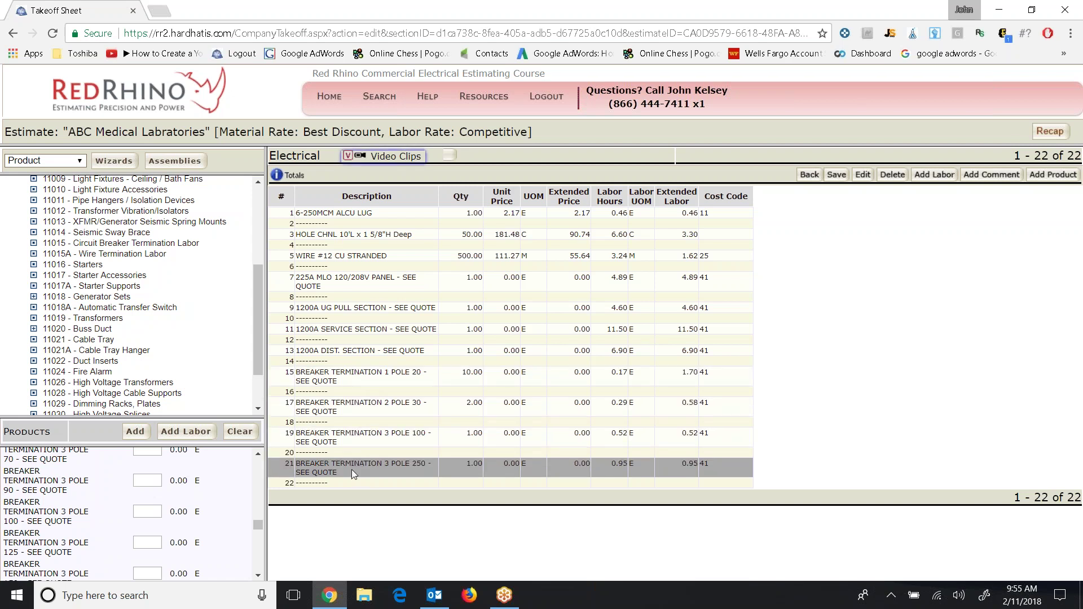
left_click(362, 381)
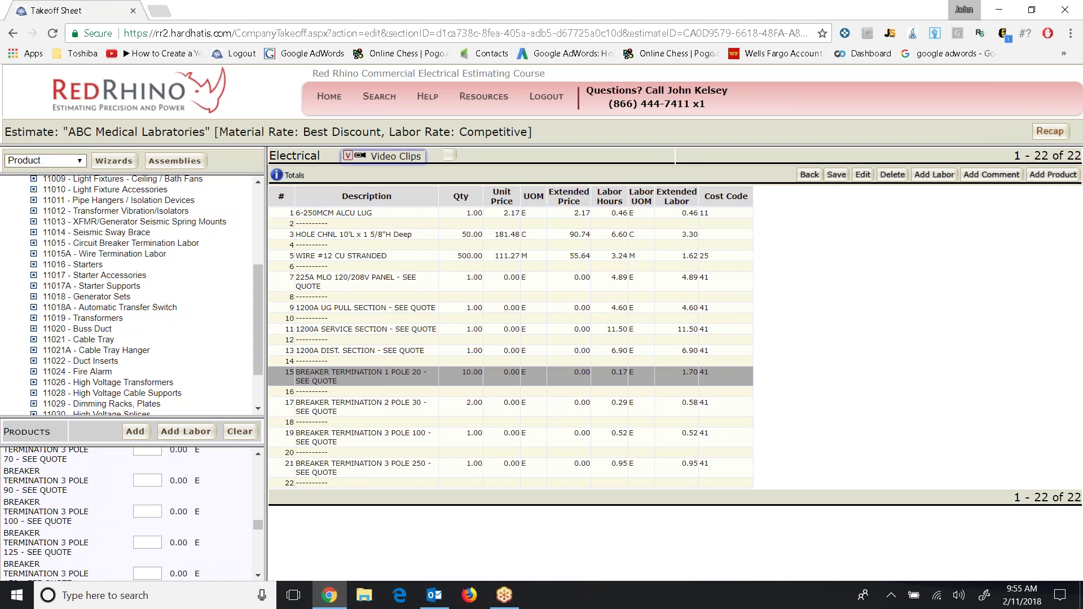
left_click(836, 176)
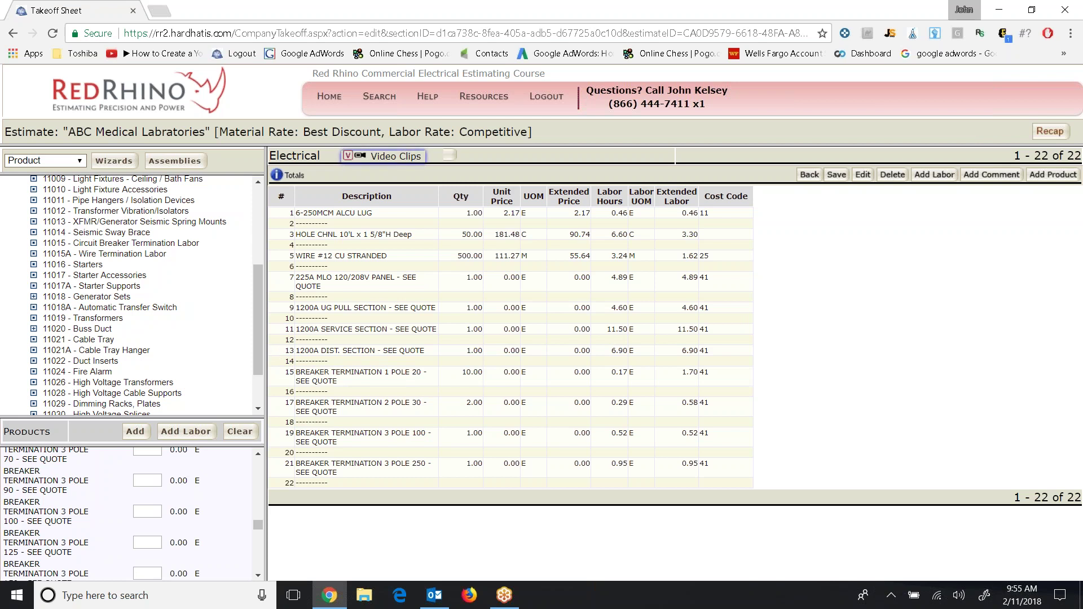
Open the estimate's recap and find the Recap Complete video for commercial estimates.
left_click_drag(265, 342, 380, 347)
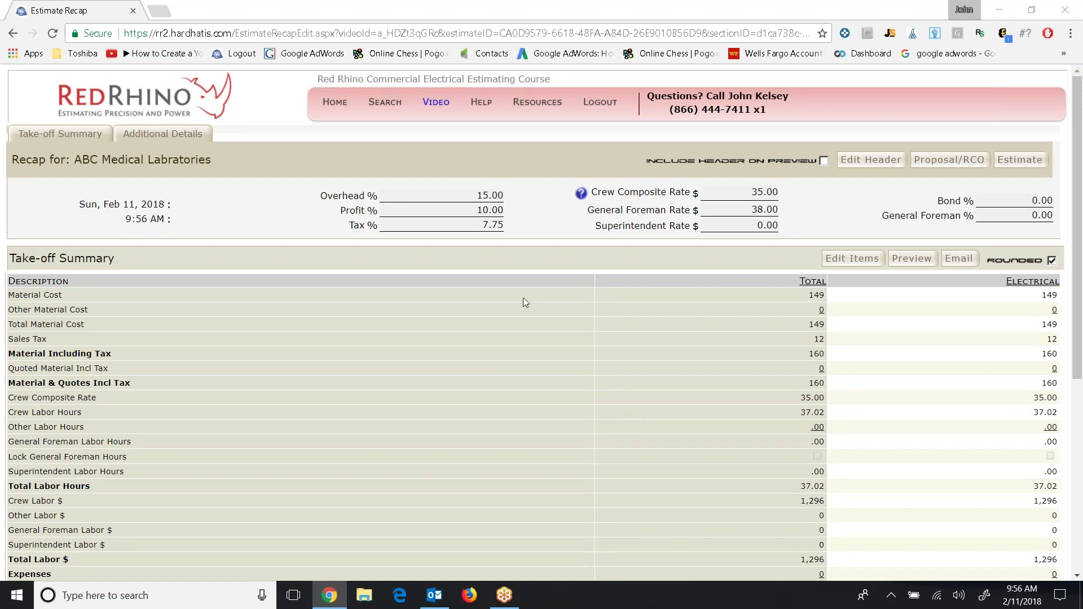
mouse_move(443, 106)
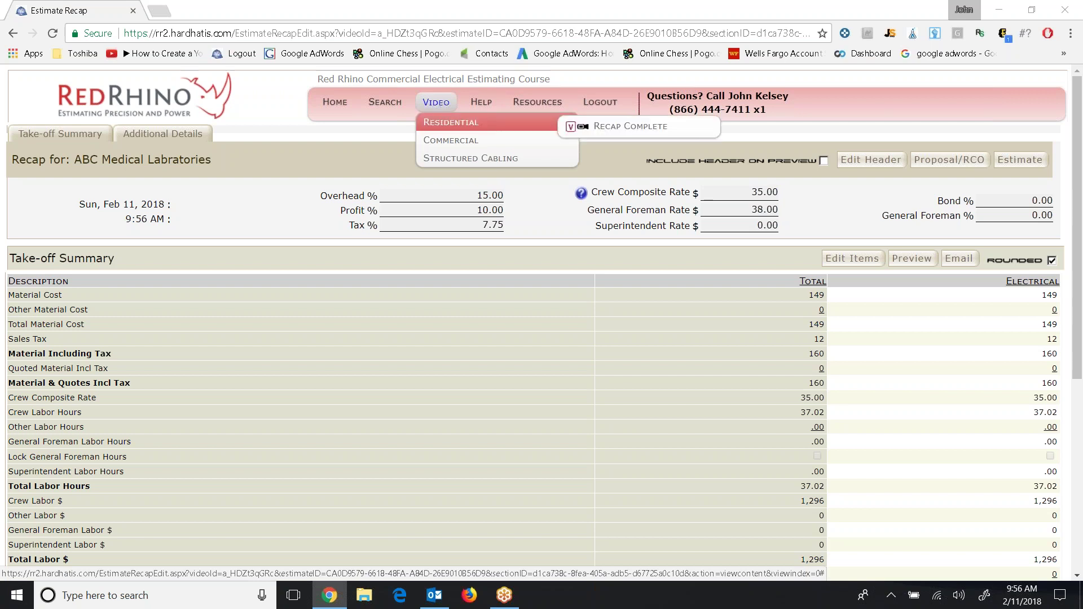
mouse_move(439, 144)
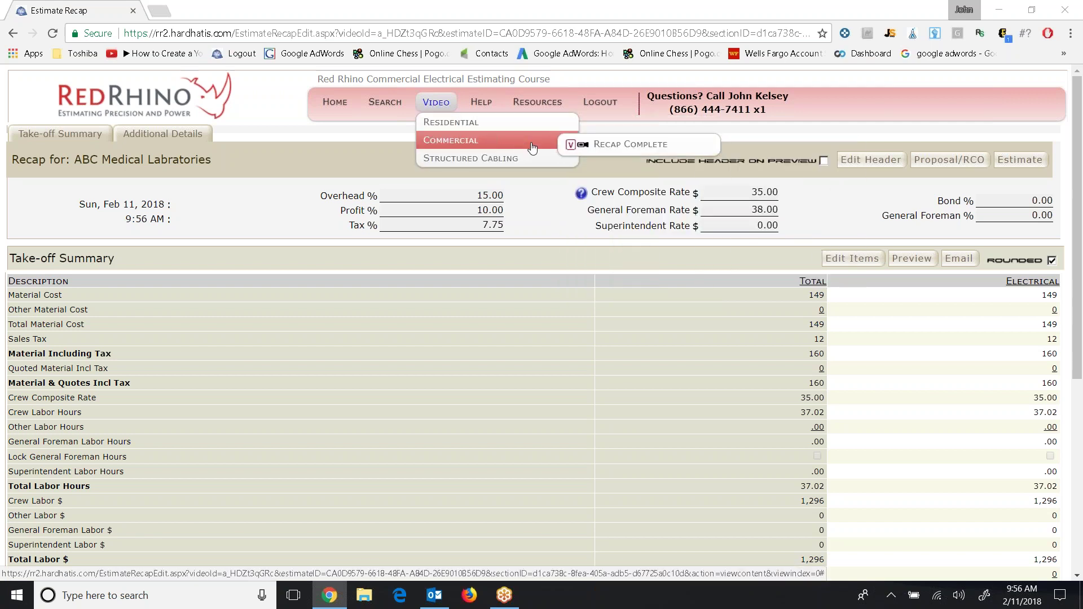
mouse_move(600, 147)
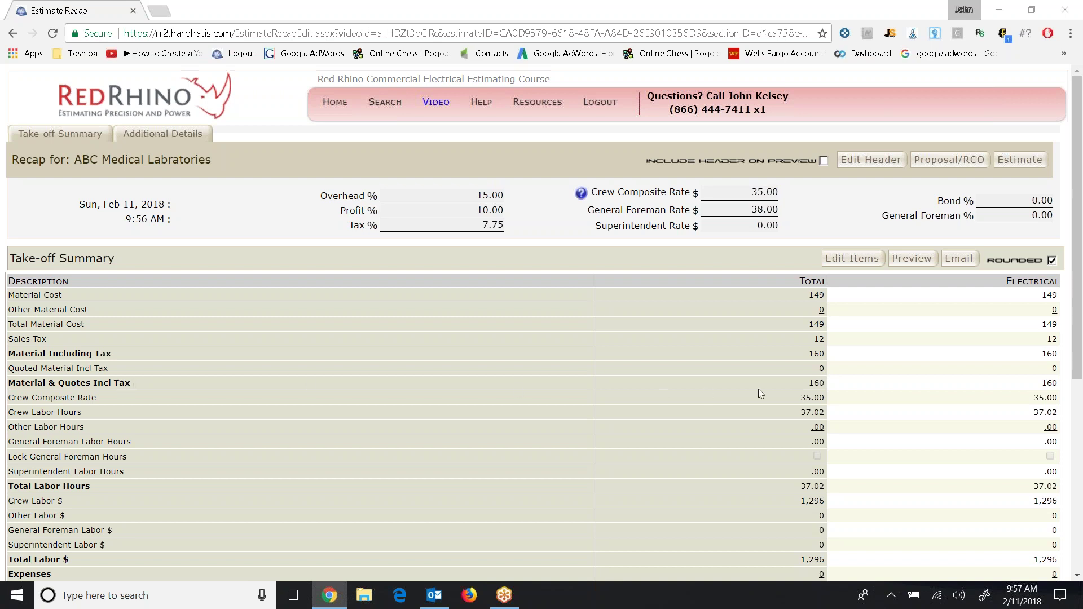
Enter a quoted material amount of 3544 for Switchgear in the recap's Electrical section, and save and close the quotes.
left_click(821, 369)
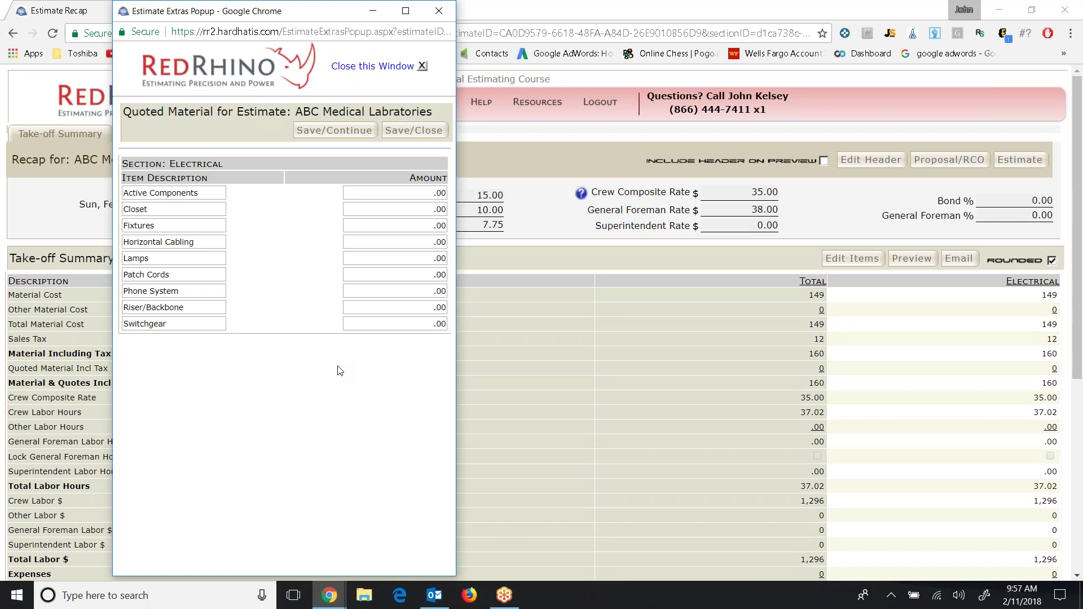
left_click(384, 326)
type("3544")
left_click(415, 132)
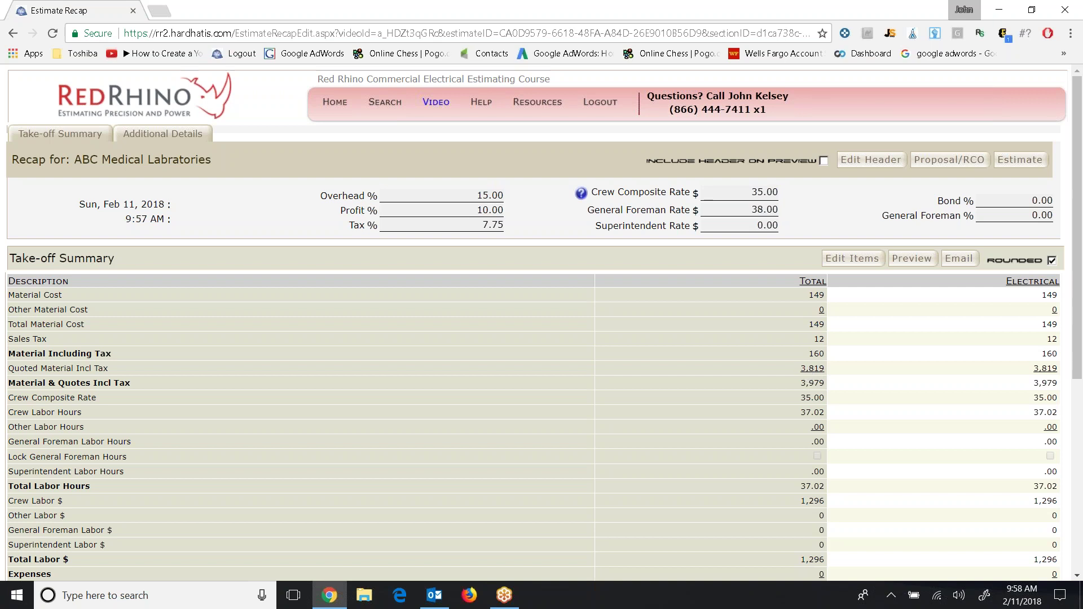
Return from the recap to the estimate and open the Electrical section's takeoff for editing.
left_click(1017, 163)
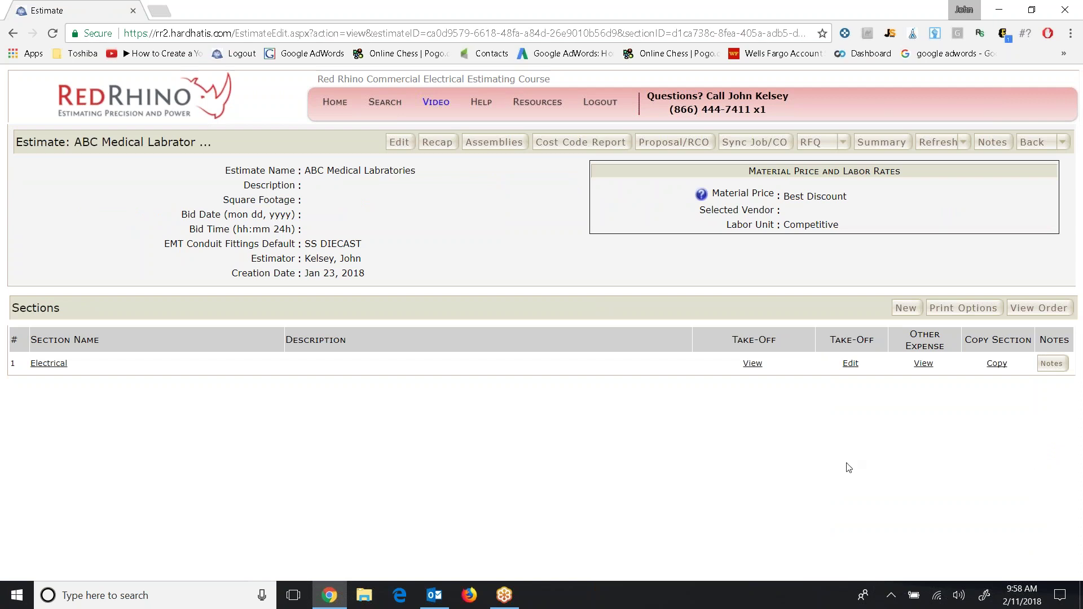
left_click(852, 366)
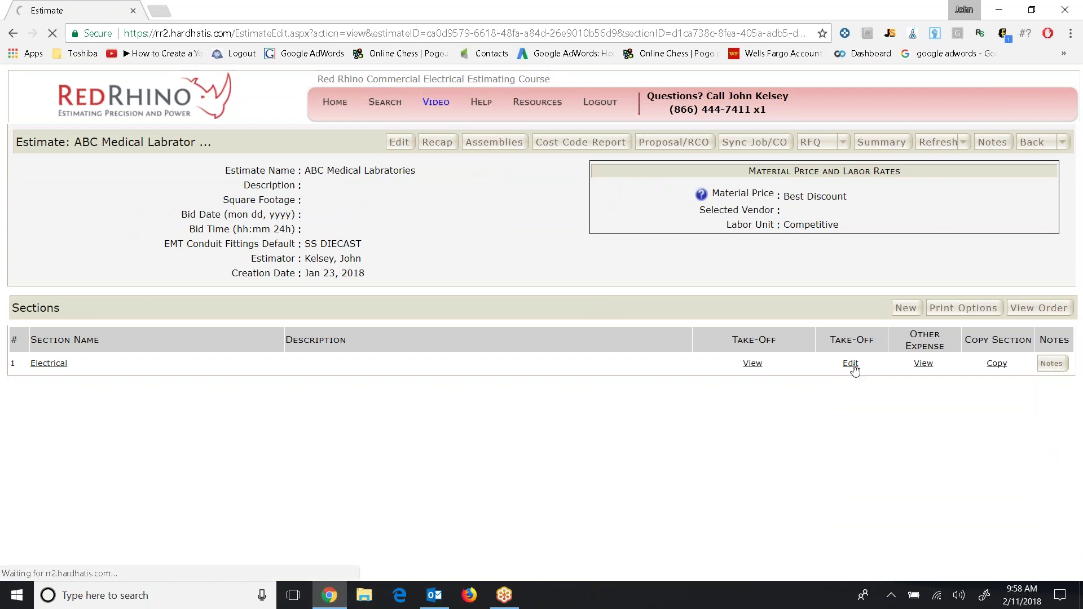